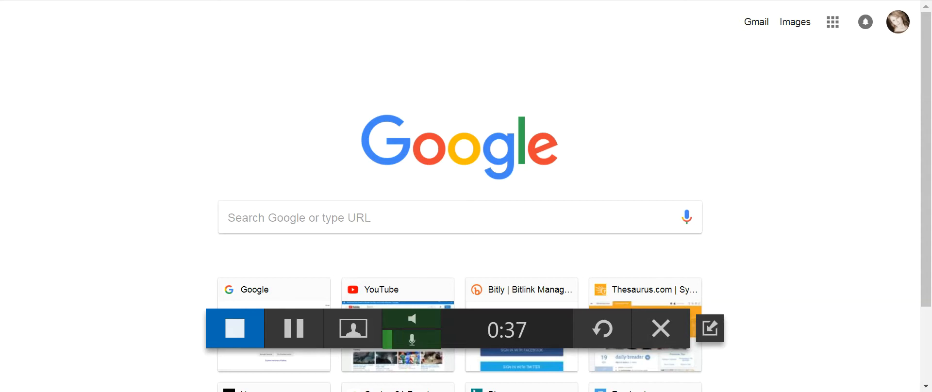
- Load the century21.webex.com site in Chrome's address bar
type("century 21")
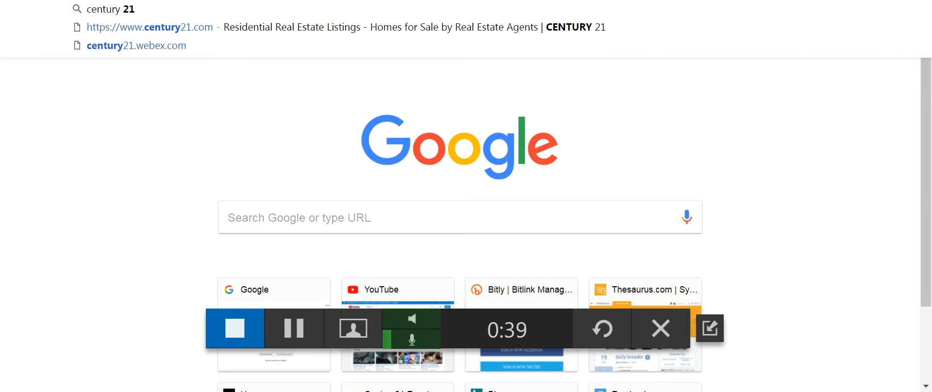
type(" west")
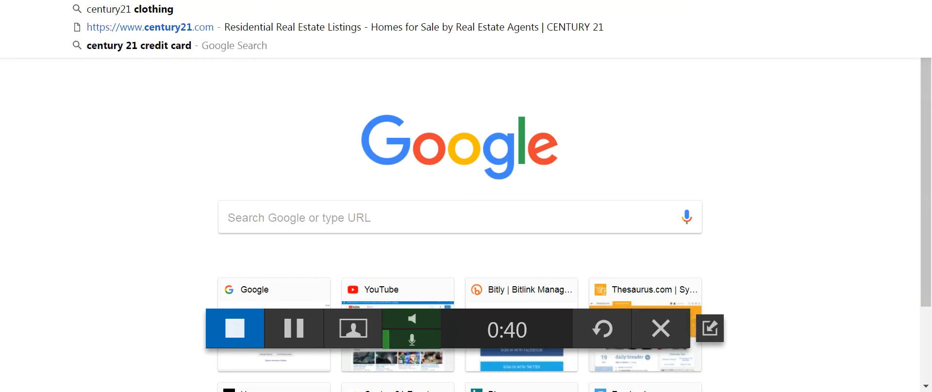
type("ber")
key("Return")
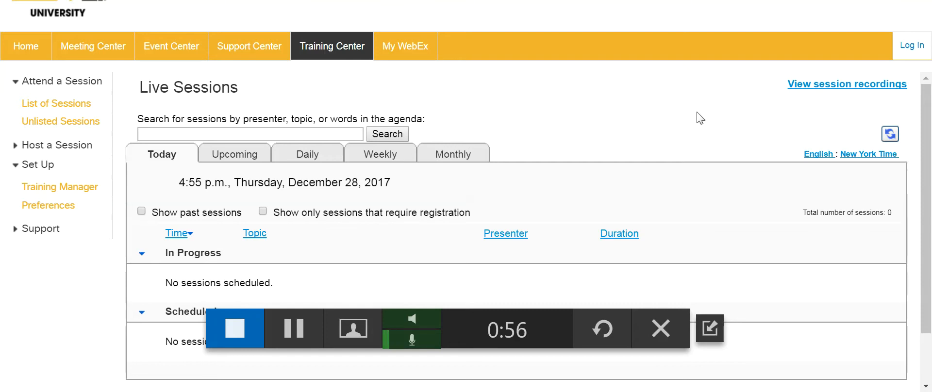
- Sign in to WebEx Training Center with the host's username and password
left_click(913, 49)
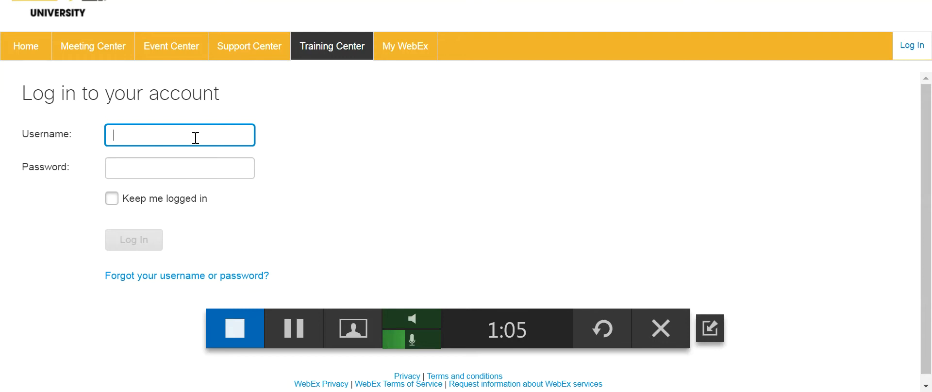
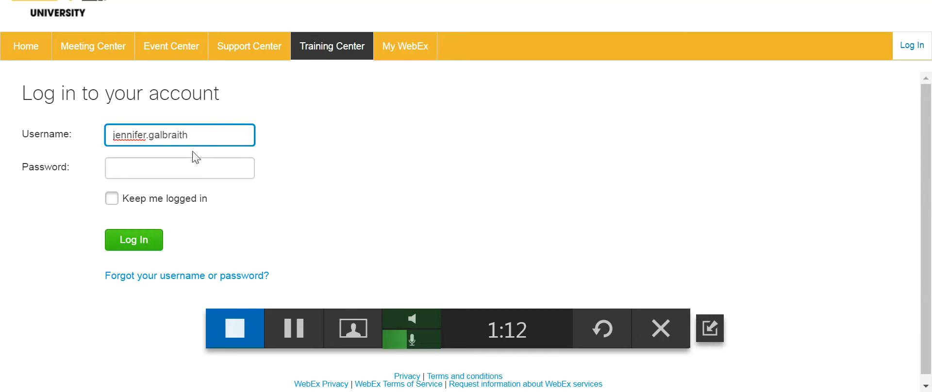
left_click(193, 170)
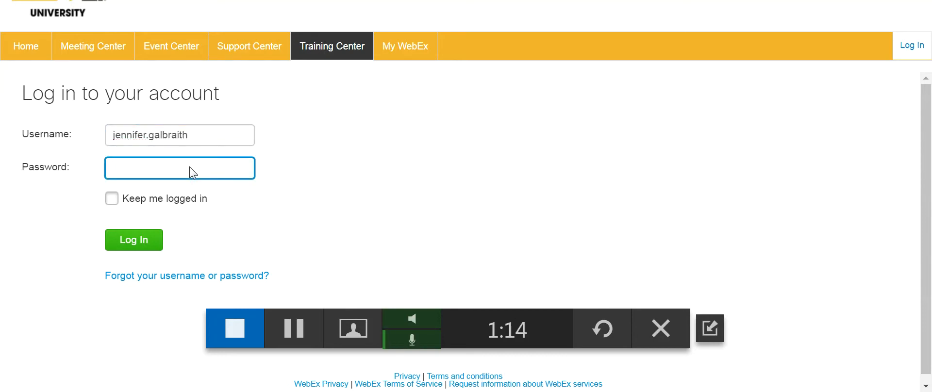
type("•••••••••")
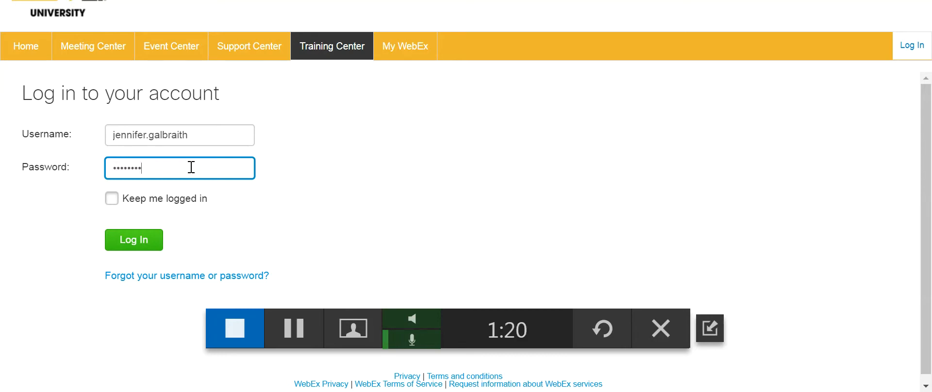
left_click(156, 246)
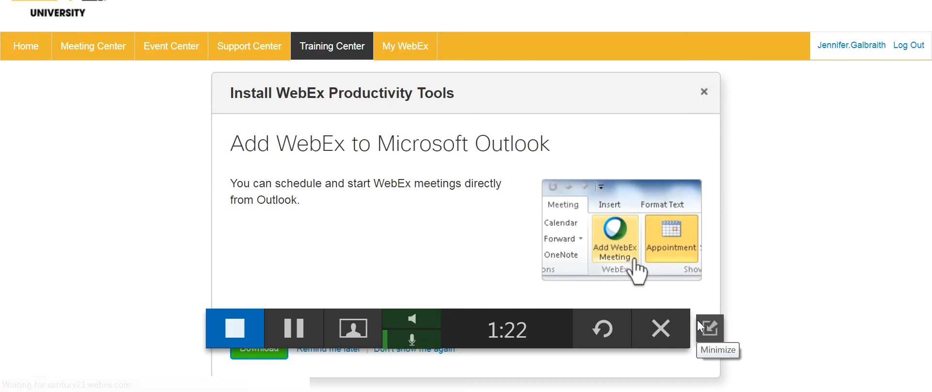
- Dismiss the Productivity Tools prompt and three Personal Room notifications, then reveal site navigation
left_click(705, 98)
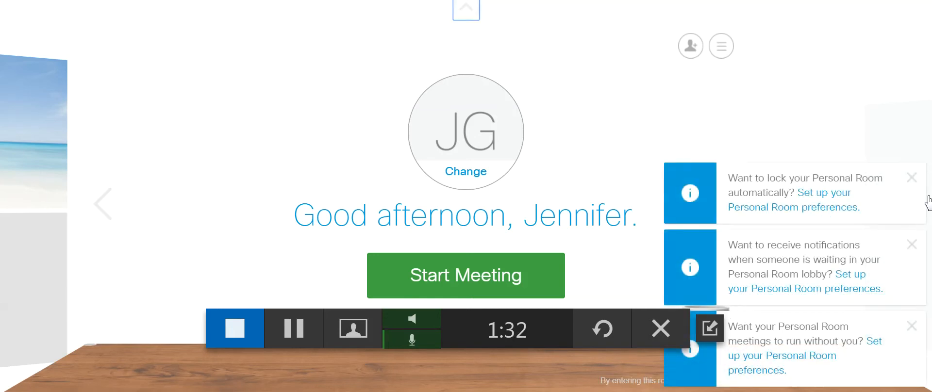
left_click(912, 178)
left_click(912, 245)
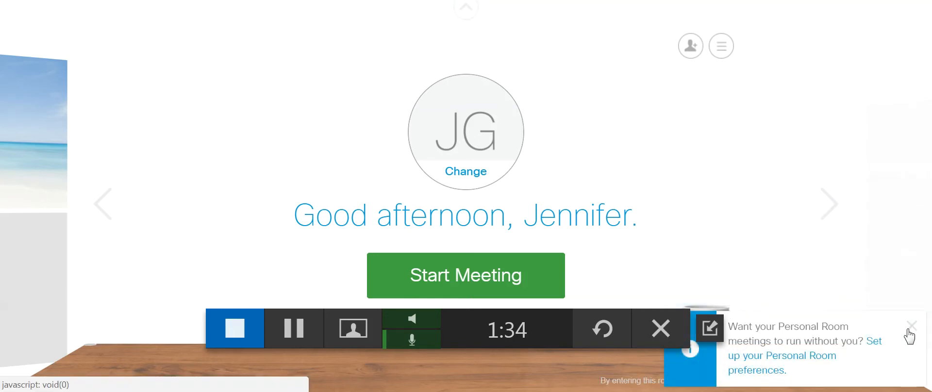
left_click(911, 326)
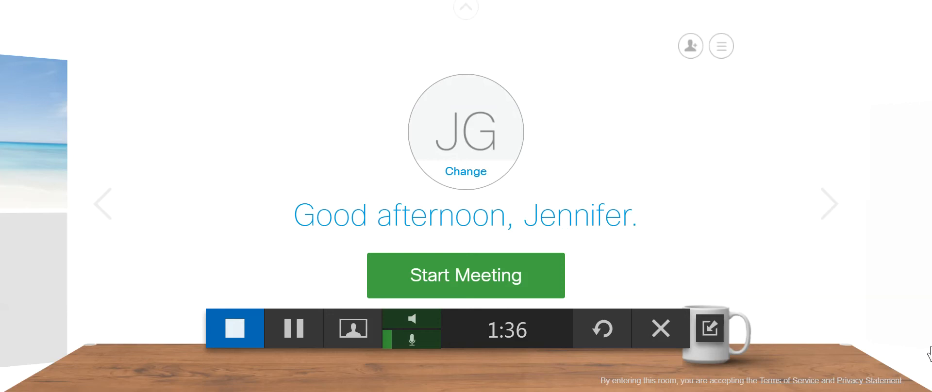
left_click(467, 13)
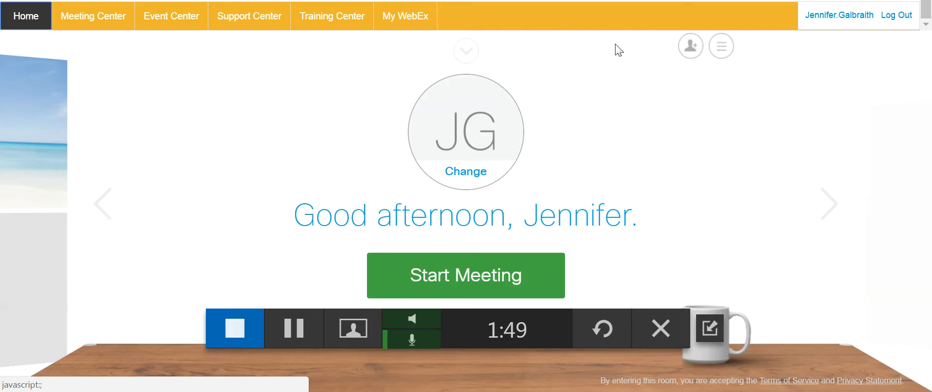
- Start scheduling a training session titled 'Business Benefits: Discounts and Deals for C21 Agents'
left_click(348, 21)
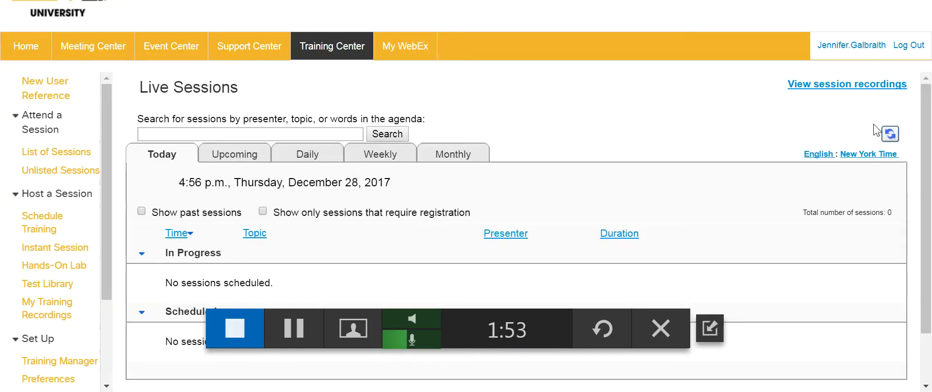
left_click(58, 224)
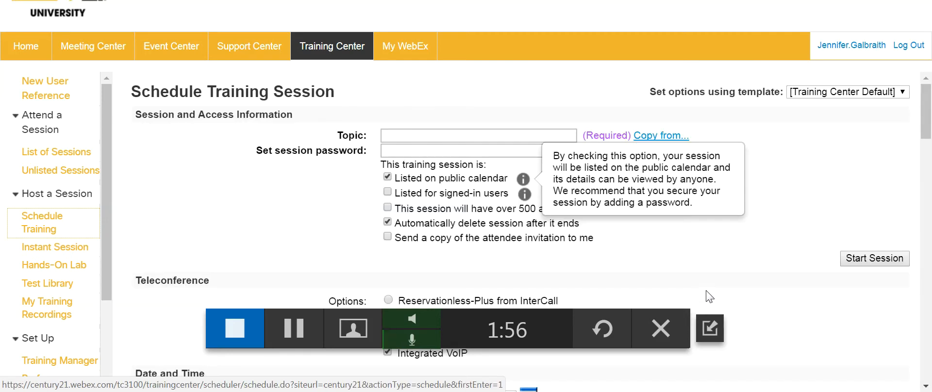
left_click(412, 138)
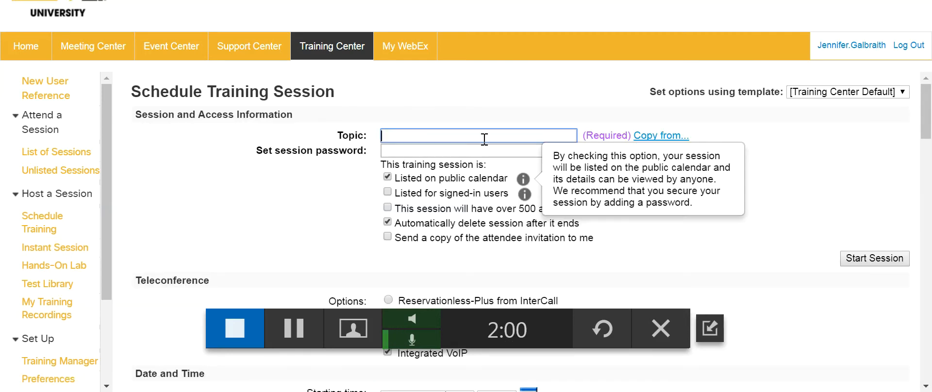
type("Busine")
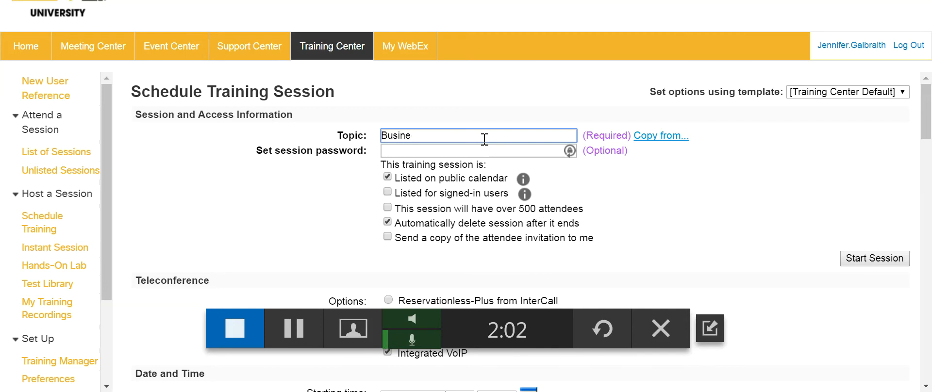
type("ee")
type("s Beet")
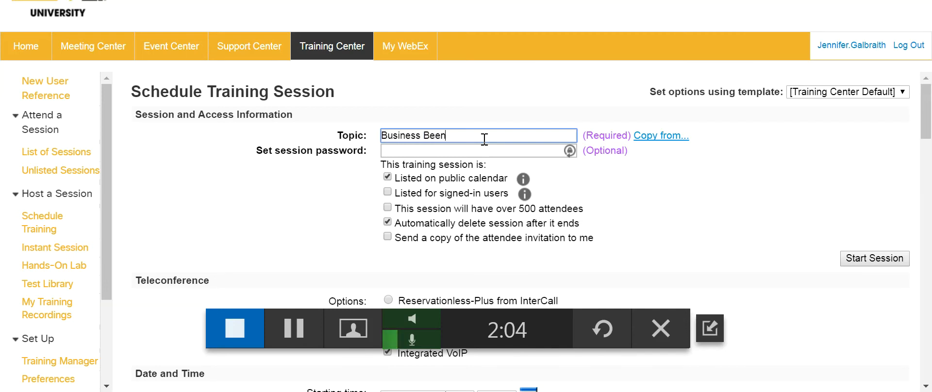
key("BackSpace")
type("e")
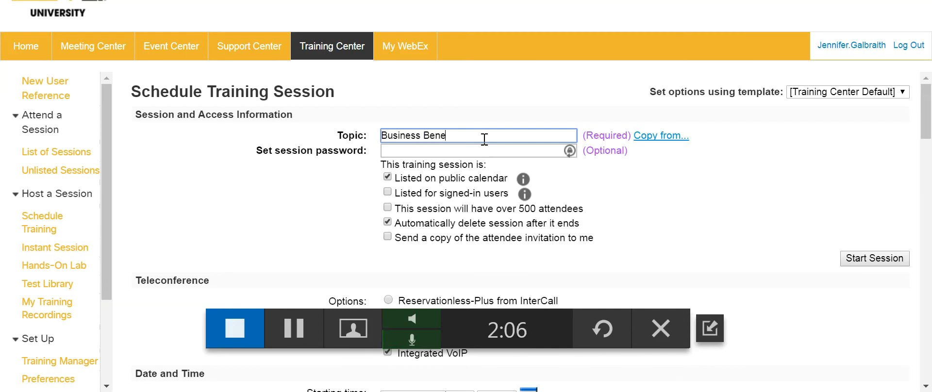
type("fits")
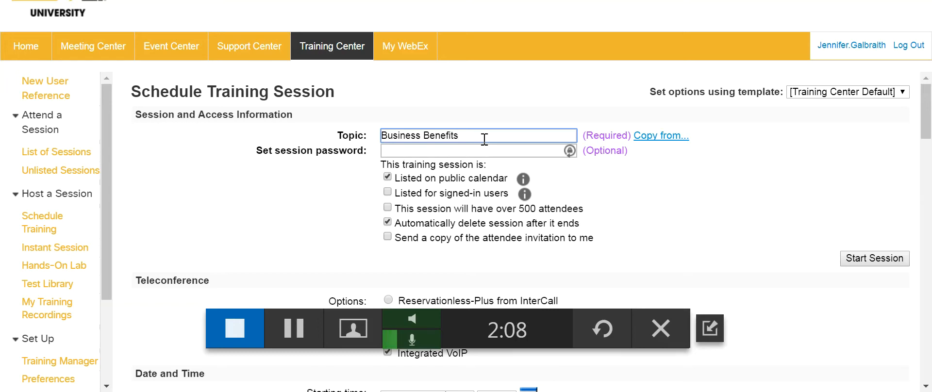
type(":  ")
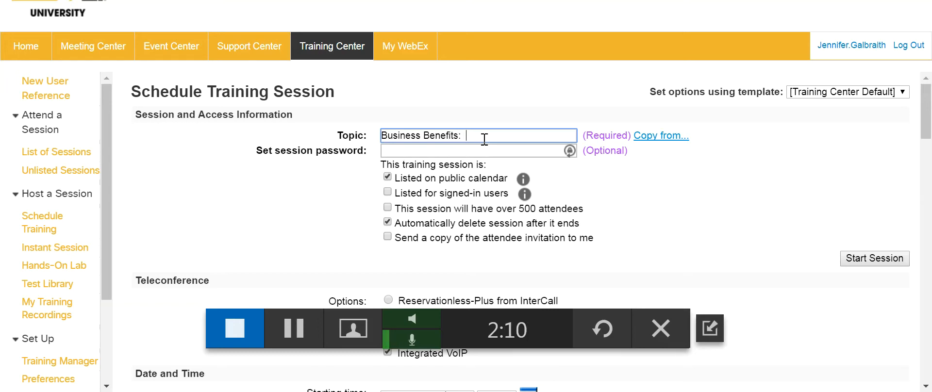
type("Discounts and Deals for ")
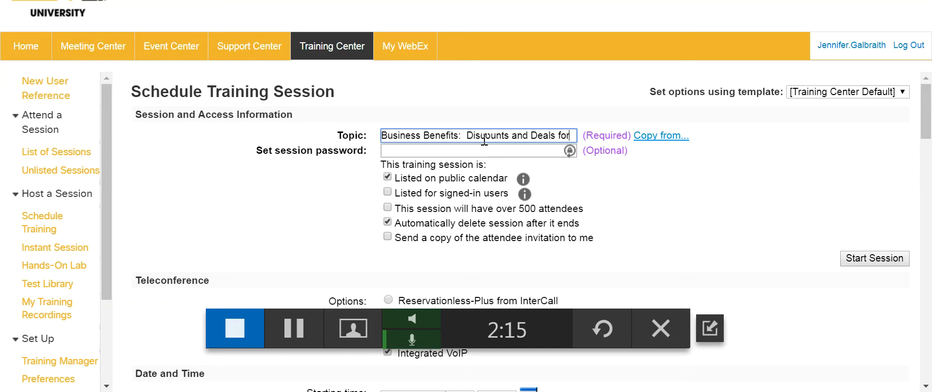
type("C21 Ag")
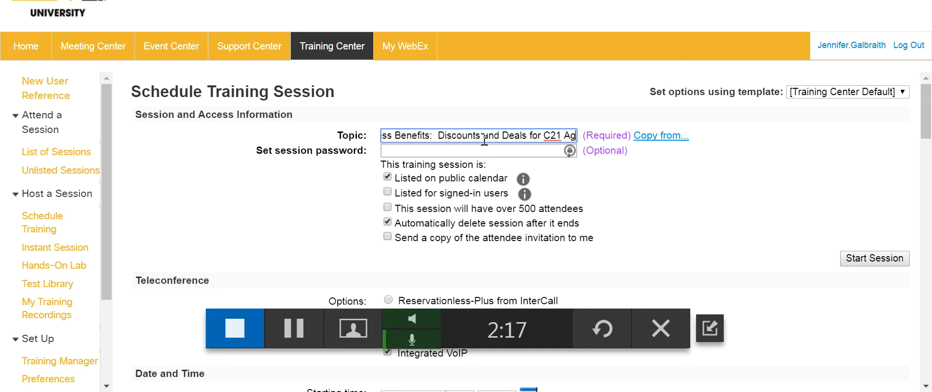
type("ents")
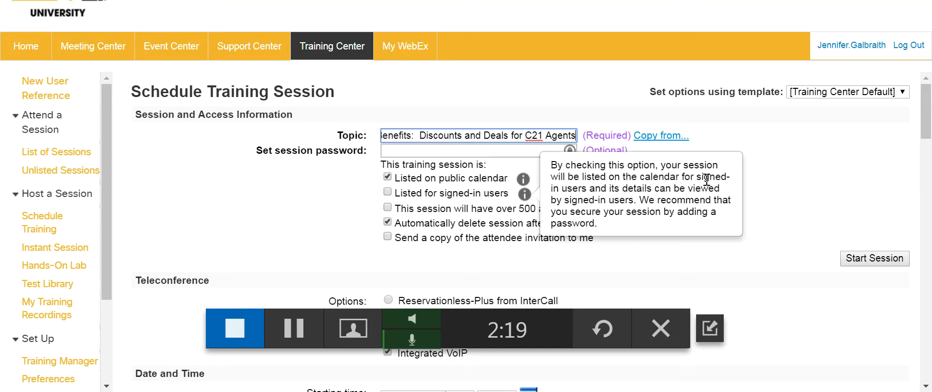
- Have a copy of the attendee invitation sent to the host
left_click_drag(929, 97, 929, 104)
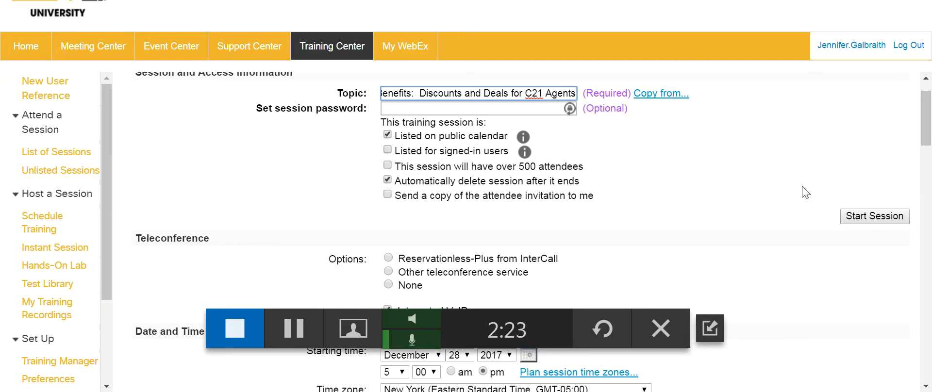
left_click(387, 195)
left_click_drag(926, 129, 928, 155)
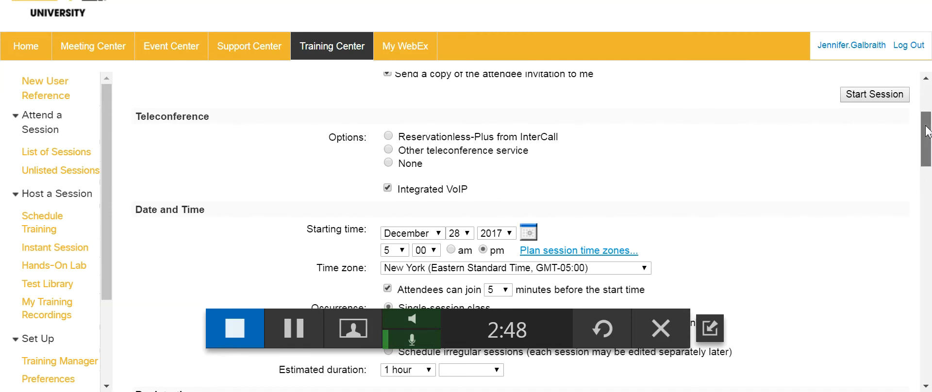
- Set the session start date to January 10, 2018
left_click_drag(927, 131, 928, 140)
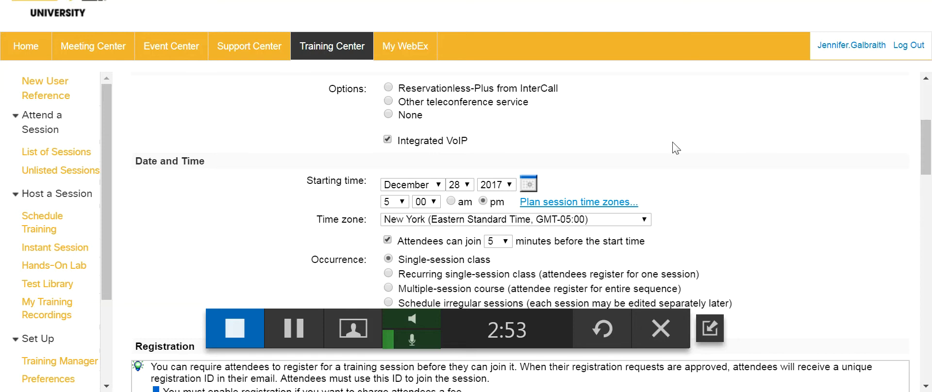
left_click(439, 187)
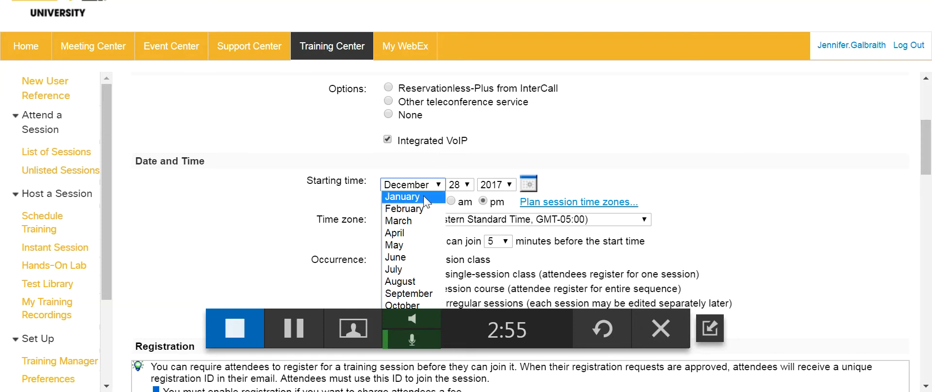
left_click(425, 200)
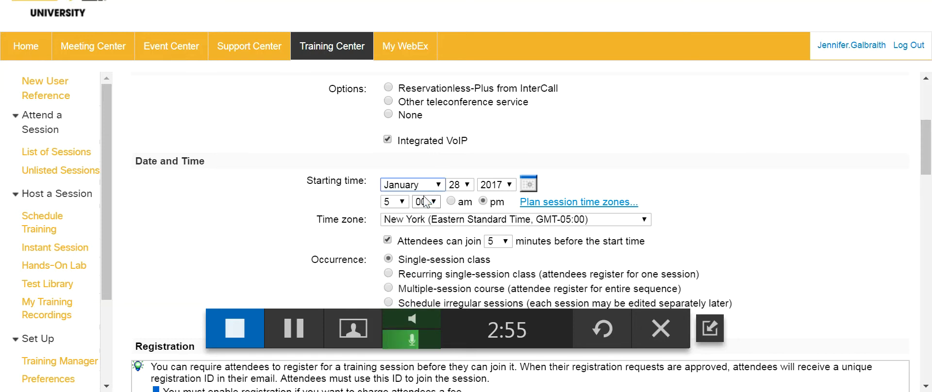
left_click(464, 184)
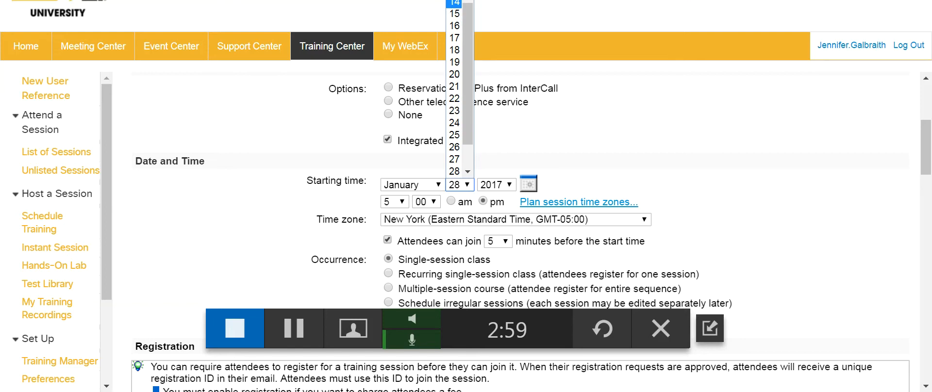
left_click(454, 0)
left_click(510, 185)
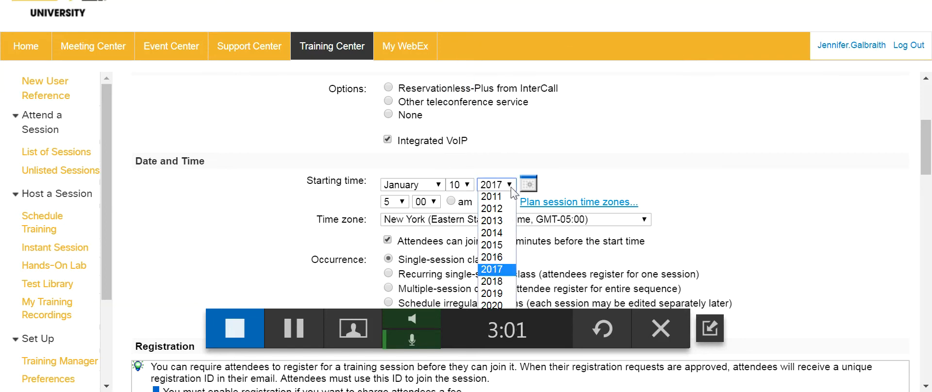
left_click(496, 280)
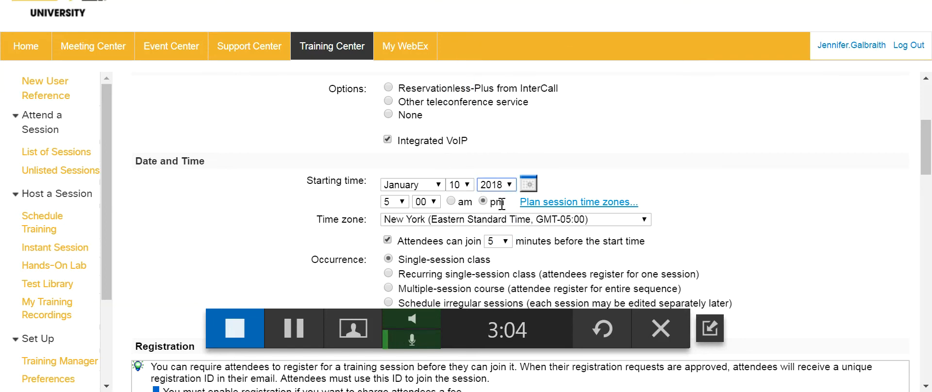
- Set the start time to 11:00 am and let attendees join 20 minutes early
left_click(401, 203)
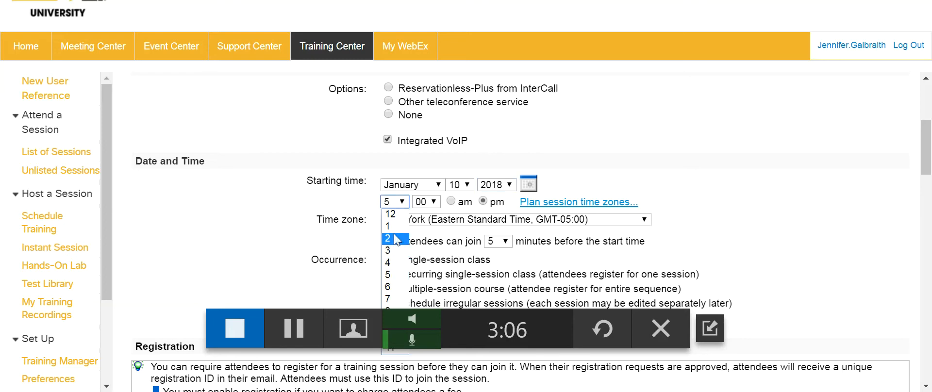
left_click(401, 300)
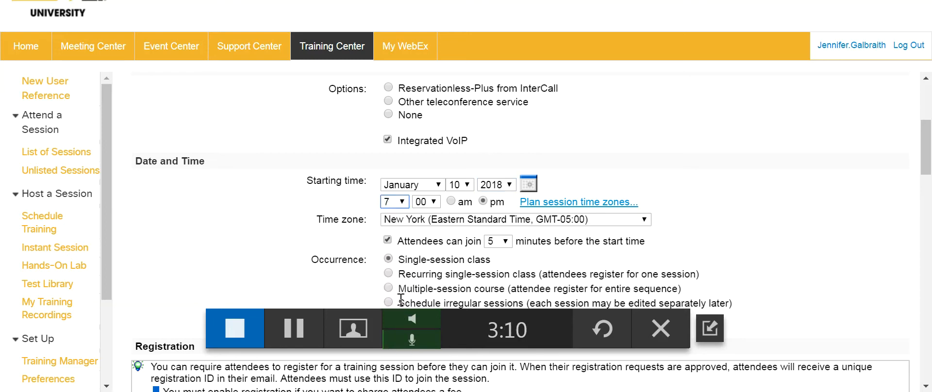
scroll(401, 300, "down", 2)
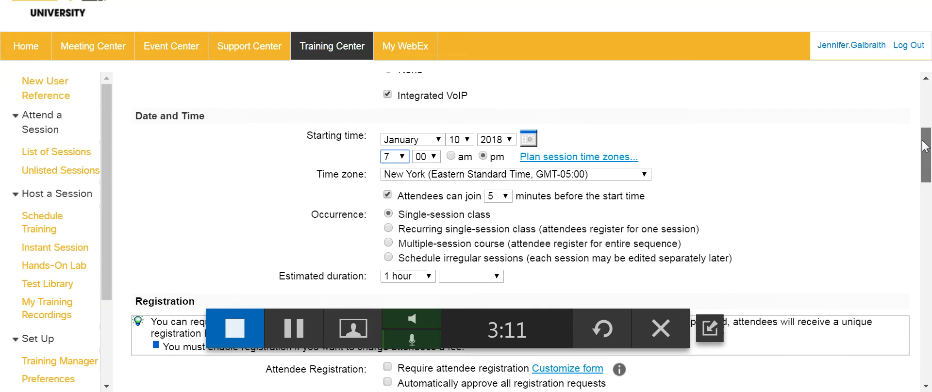
left_click(402, 154)
left_click(394, 303)
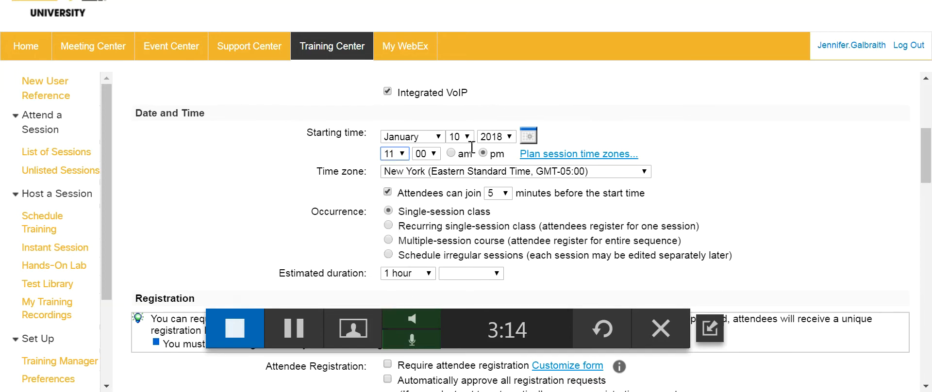
left_click(451, 153)
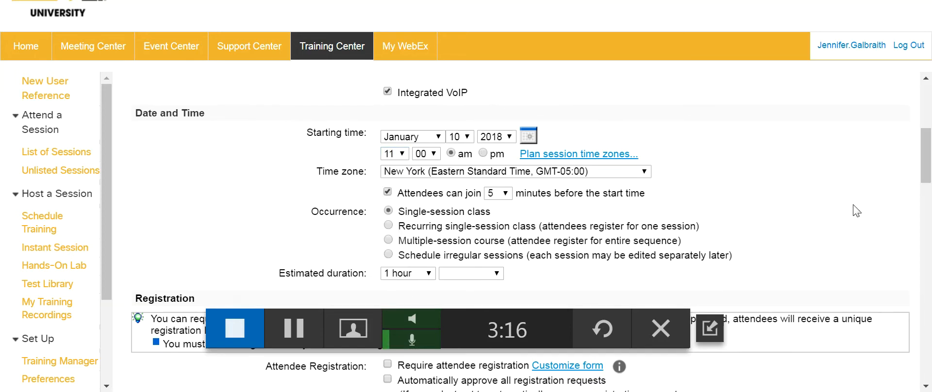
left_click(505, 194)
left_click(493, 241)
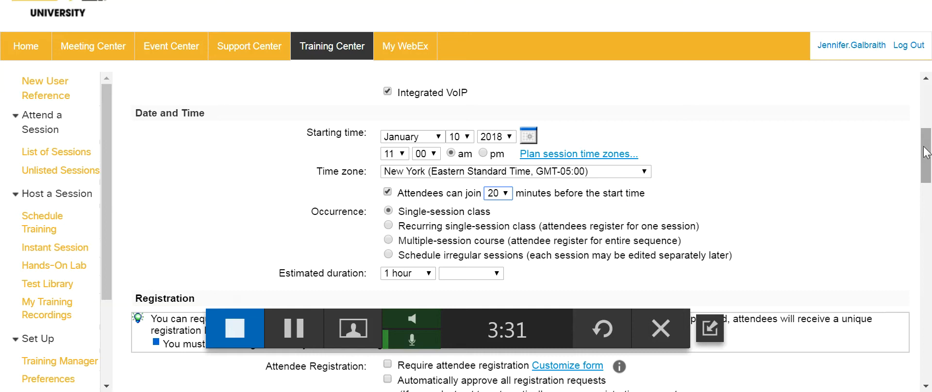
left_click_drag(925, 153, 926, 169)
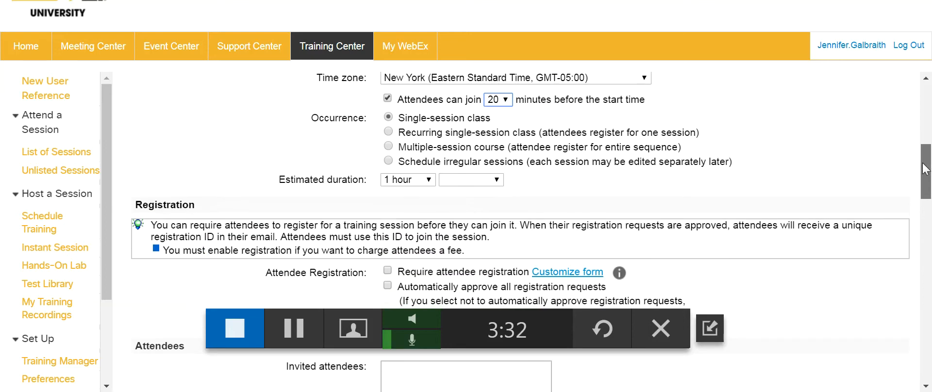
- Set estimated duration to 2 hours, require attendee registration, and open the registration form customization
left_click(428, 180)
left_click(409, 217)
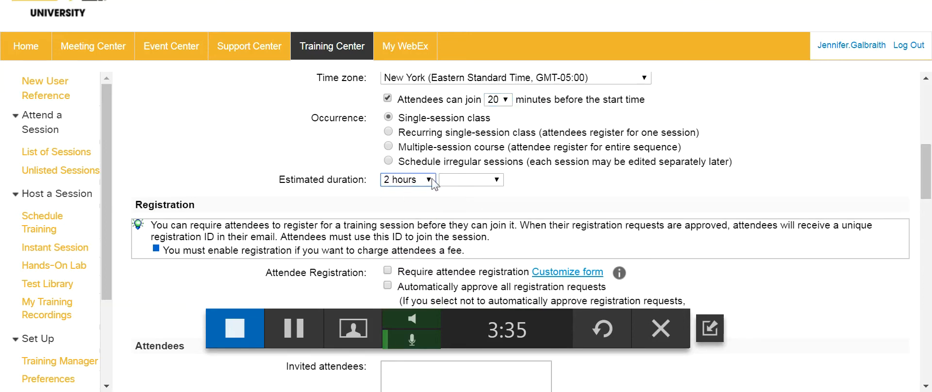
left_click_drag(927, 177, 927, 184)
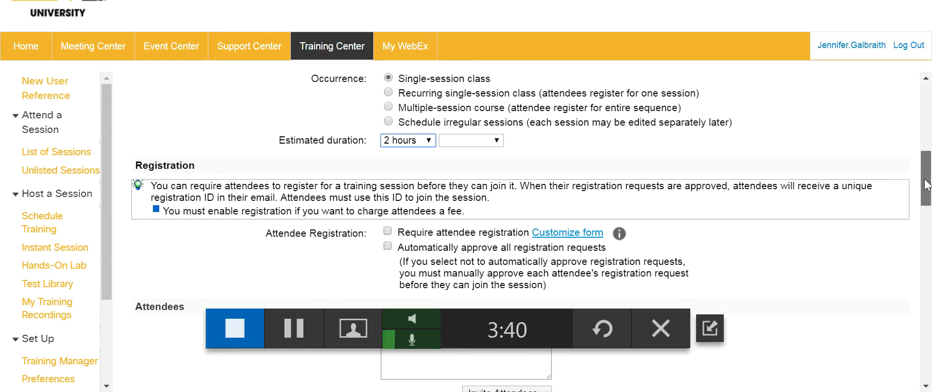
left_click_drag(926, 184, 924, 197)
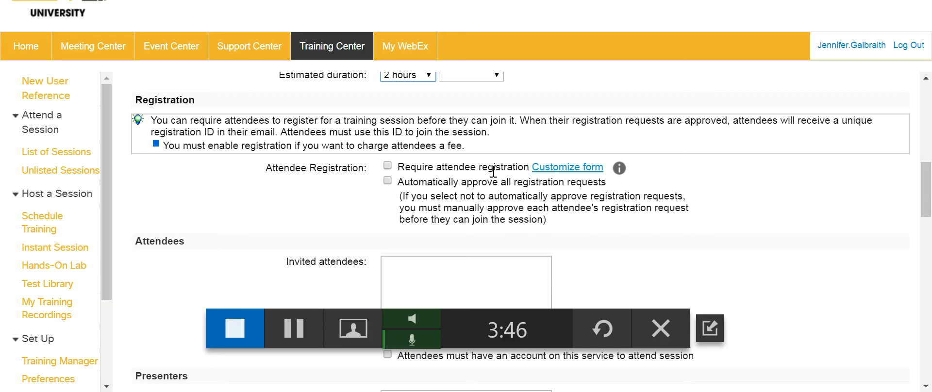
mouse_move(641, 174)
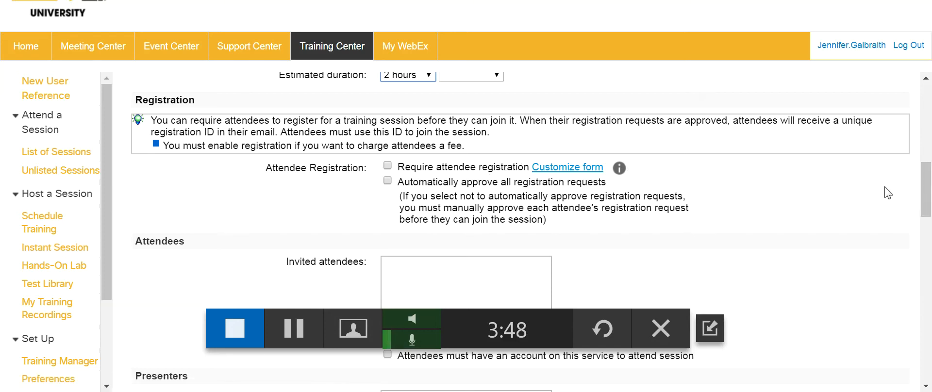
left_click(387, 166)
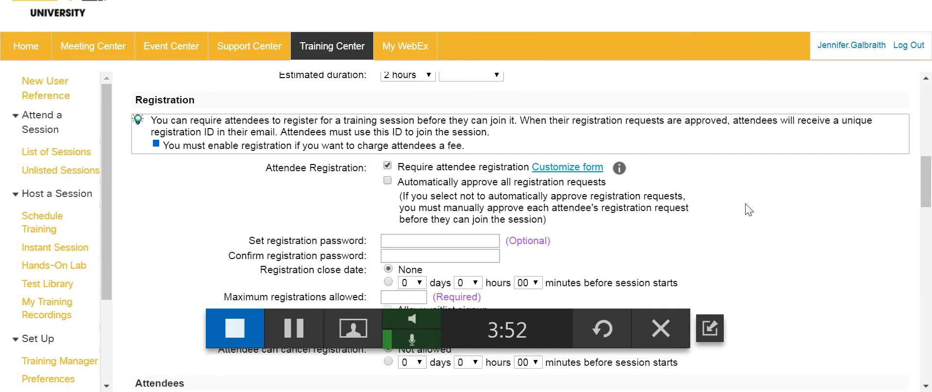
left_click(578, 168)
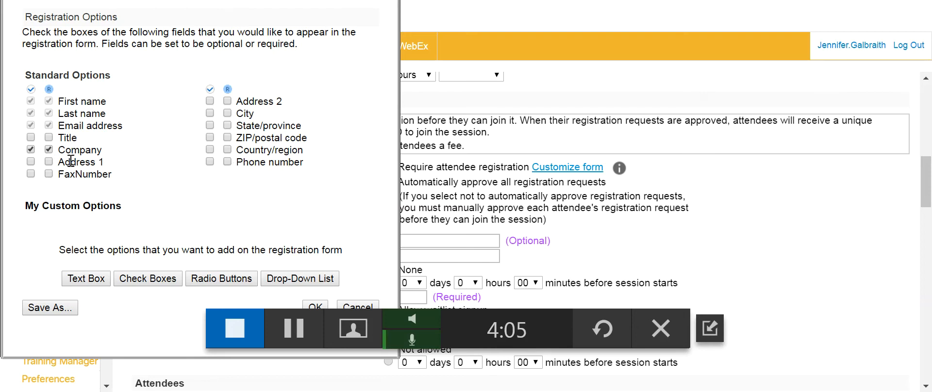
- Make City, State/province and Phone number required registration fields and save the form
left_click(211, 113)
left_click(209, 124)
left_click(210, 161)
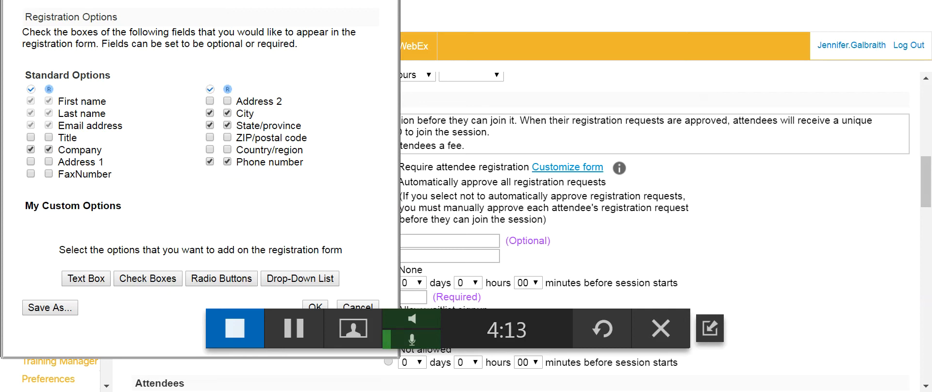
left_click_drag(242, 1, 235, 0)
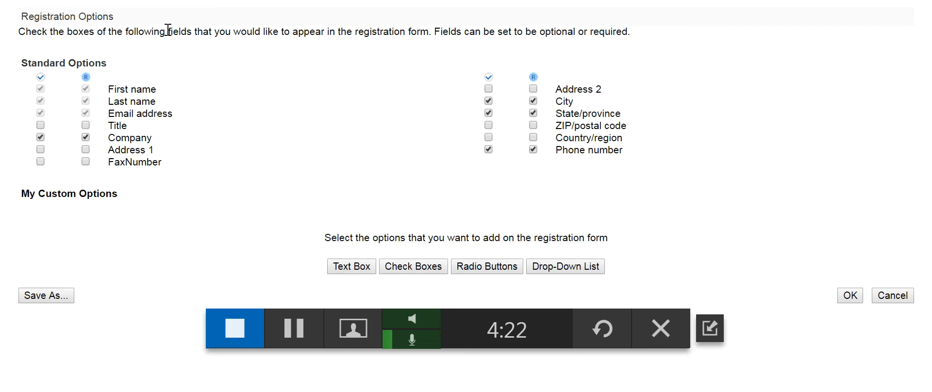
left_click(850, 296)
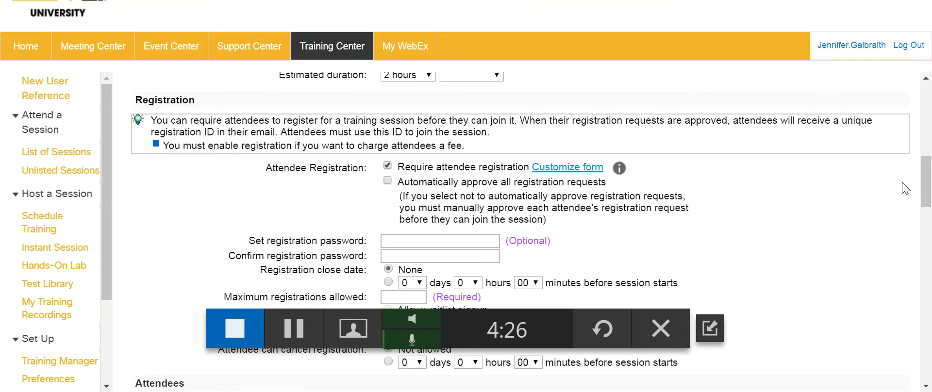
left_click_drag(923, 178, 923, 187)
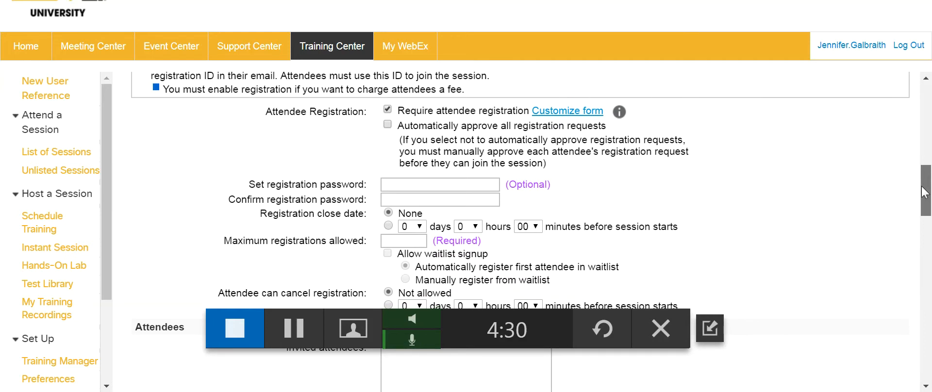
left_click_drag(924, 193, 919, 199)
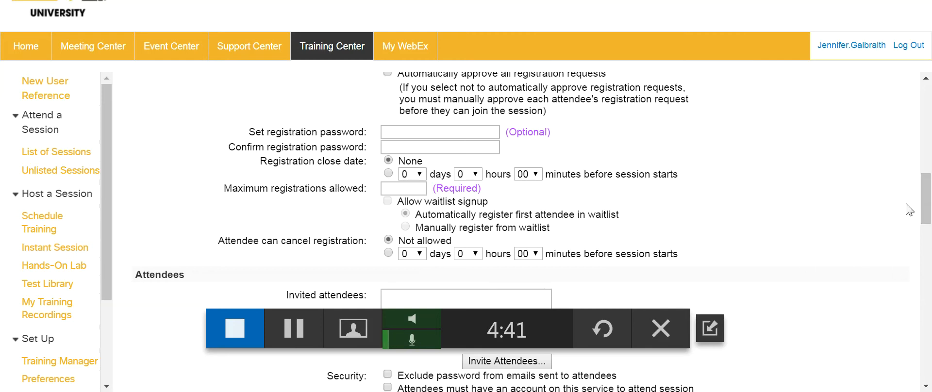
left_click_drag(924, 194, 924, 180)
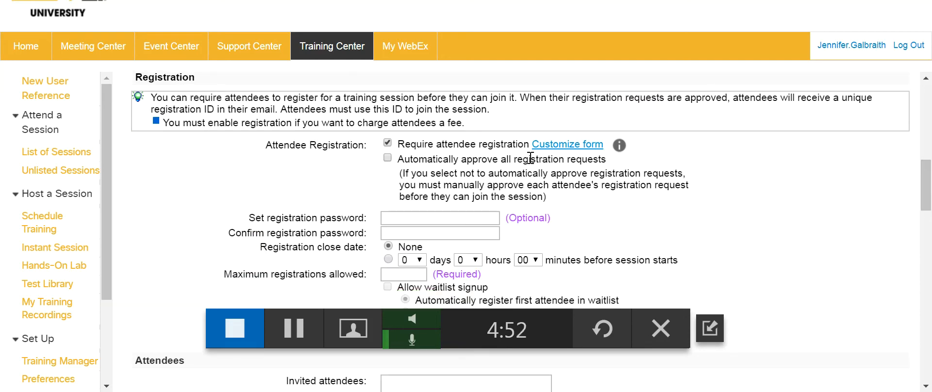
left_click_drag(929, 184, 928, 220)
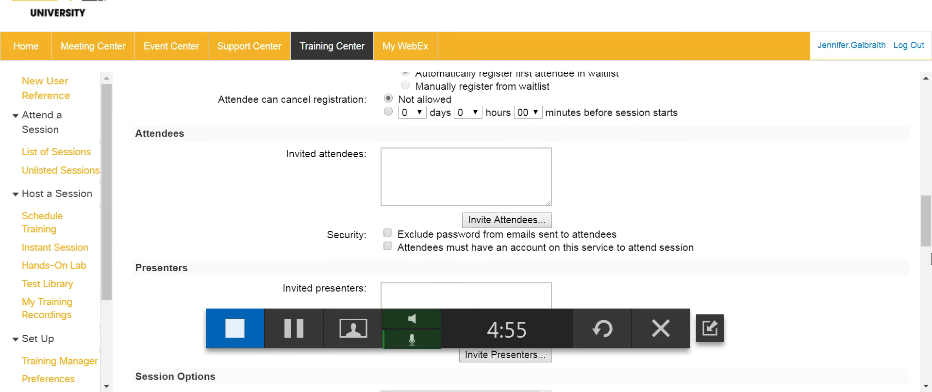
- Add a new attendee with their full name and e-mail address and invite them
left_click(508, 221)
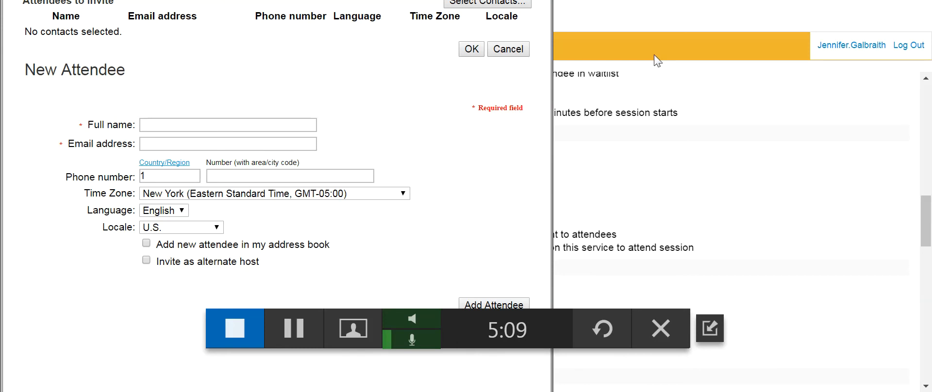
left_click(178, 125)
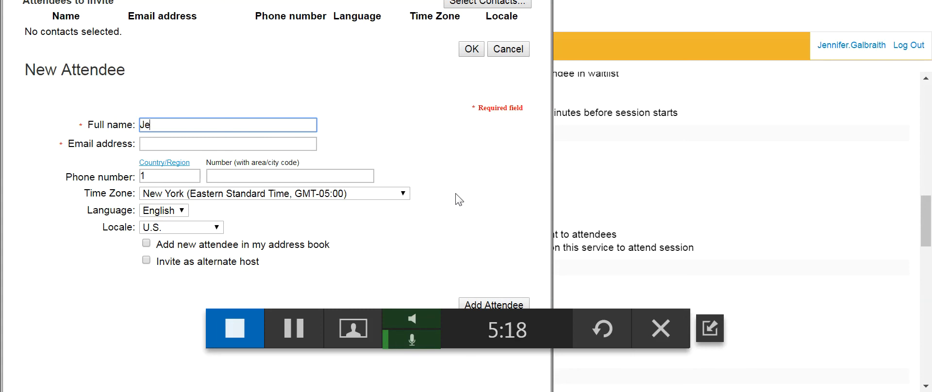
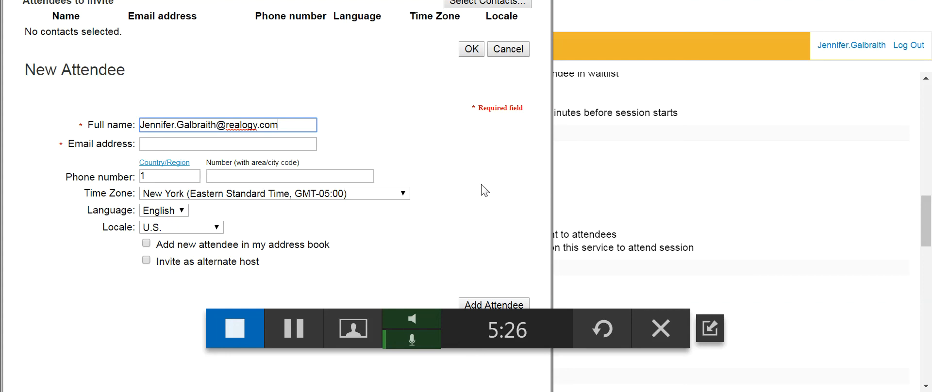
left_click_drag(313, 124, 104, 117)
key("ctrl+c")
key("BackSpace")
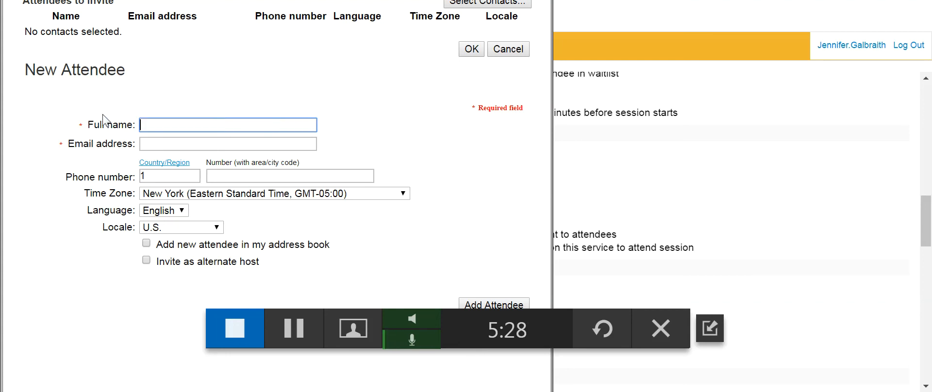
left_click(195, 146)
key("ctrl+v")
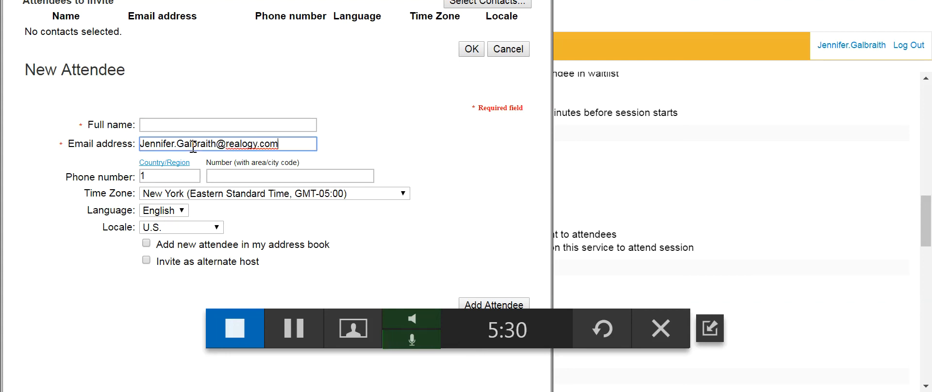
left_click(184, 125)
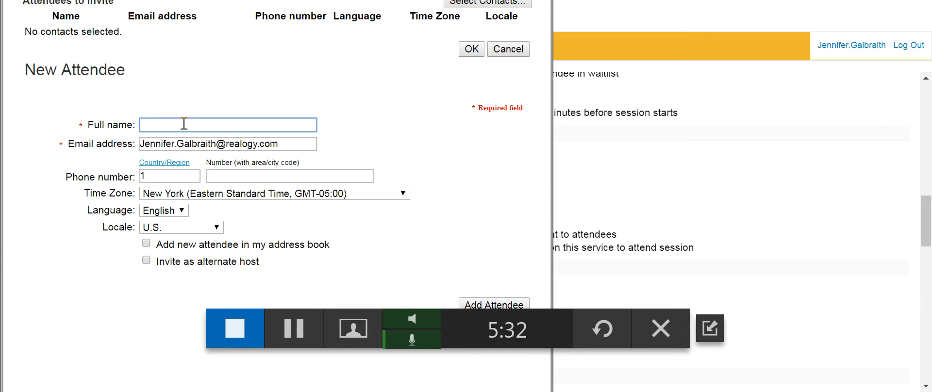
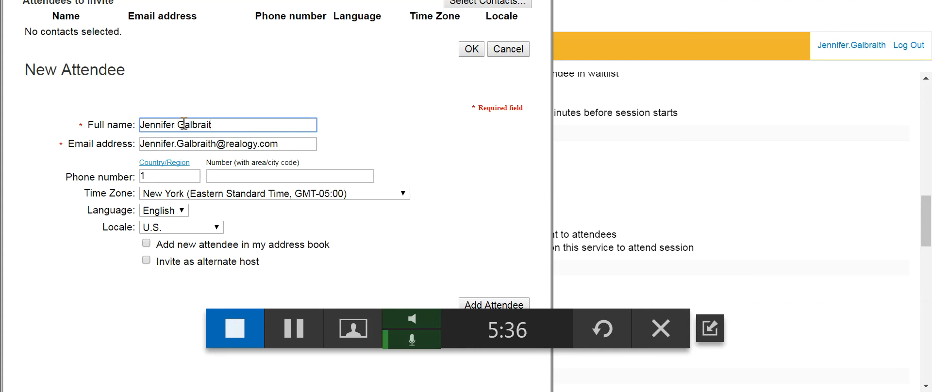
left_click(508, 303)
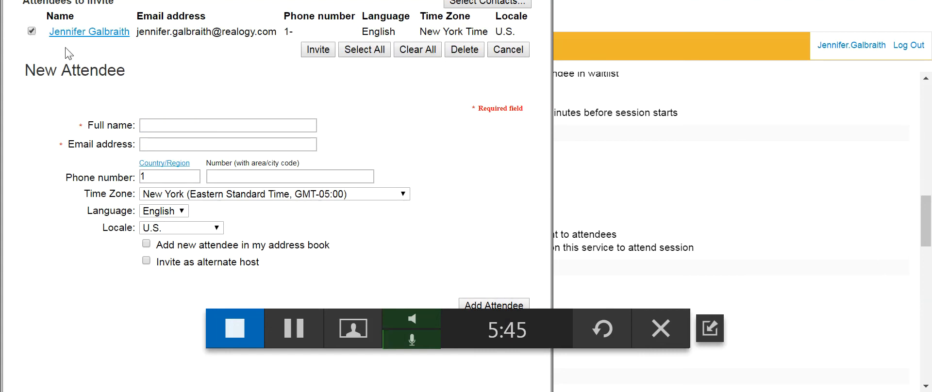
left_click(318, 49)
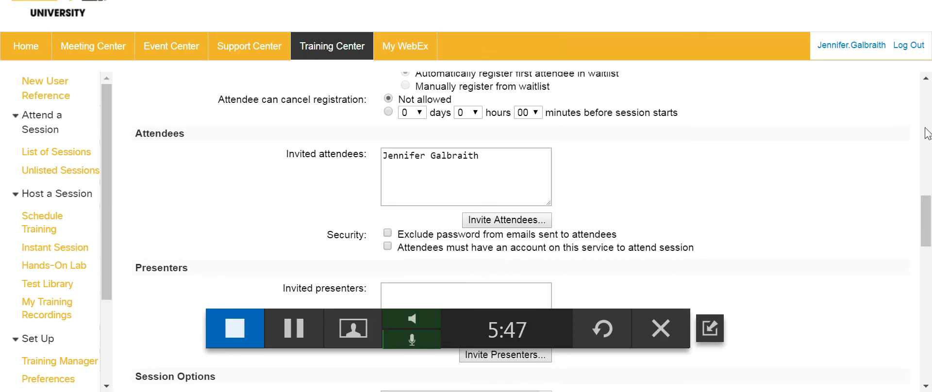
- Open the New Presenter window, then close it without adding a presenter
left_click_drag(925, 216, 924, 237)
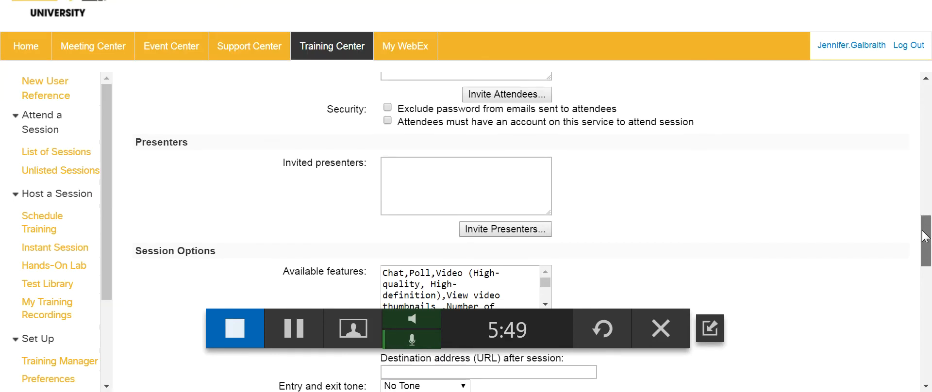
left_click(432, 172)
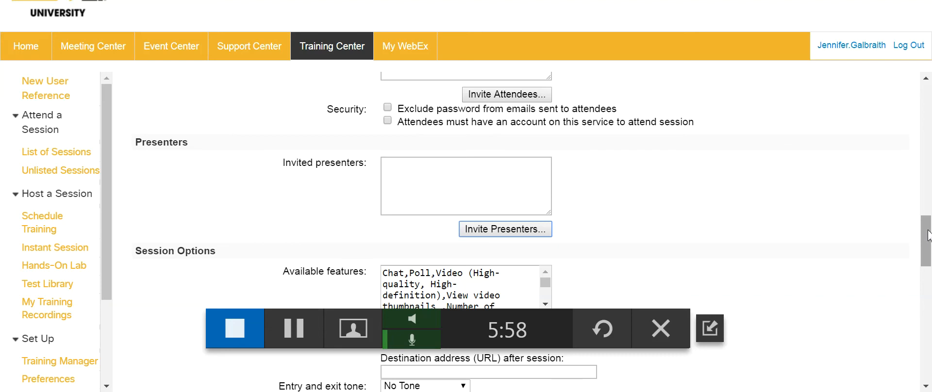
left_click(494, 229)
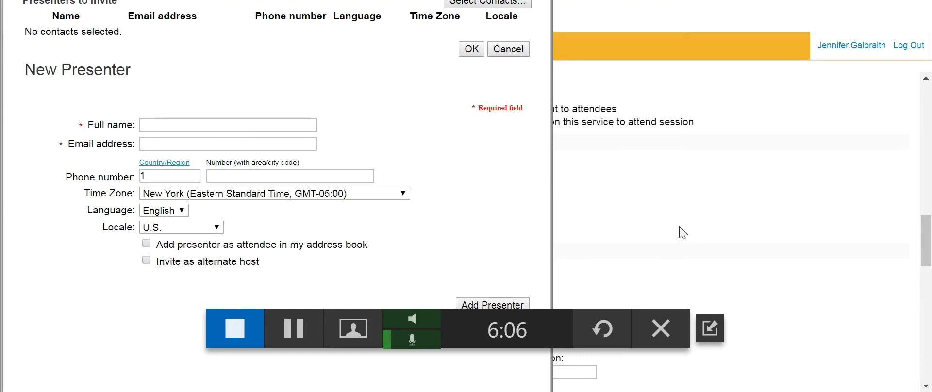
left_click(161, 126)
left_click(155, 145)
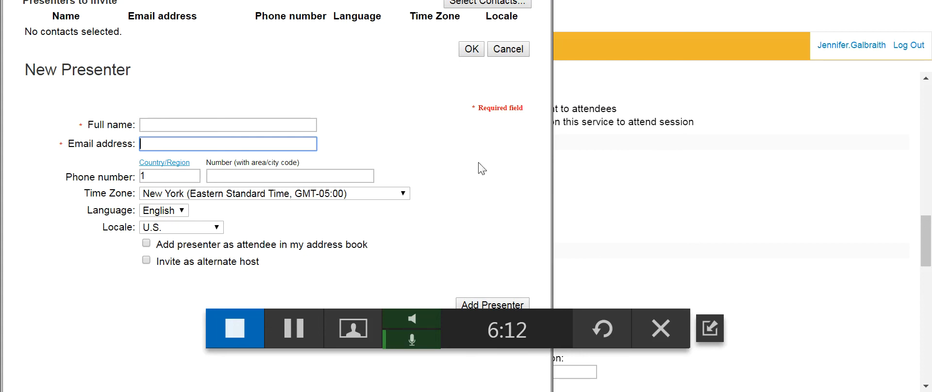
left_click(928, 236)
scroll(928, 238, "up", 3)
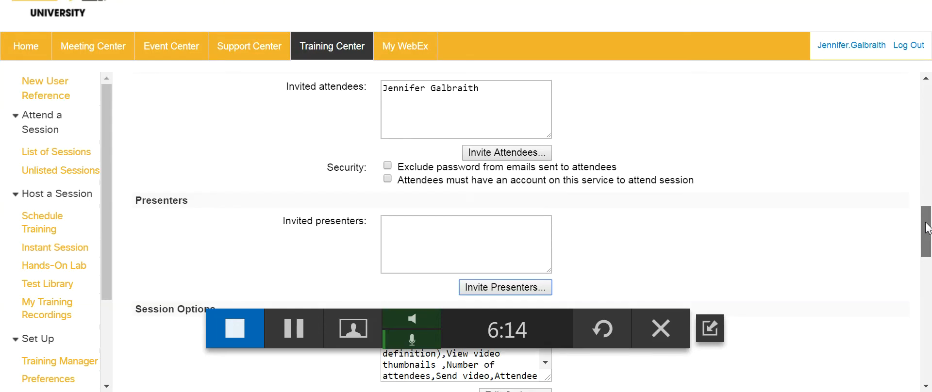
left_click(517, 288)
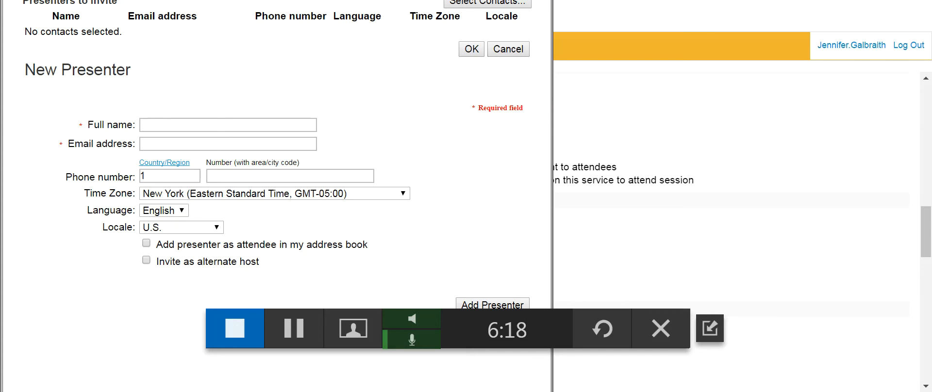
left_click(541, 1)
- Scroll the scheduling form to the bottom, showing no course material or test attached yet
left_click_drag(925, 242, 929, 381)
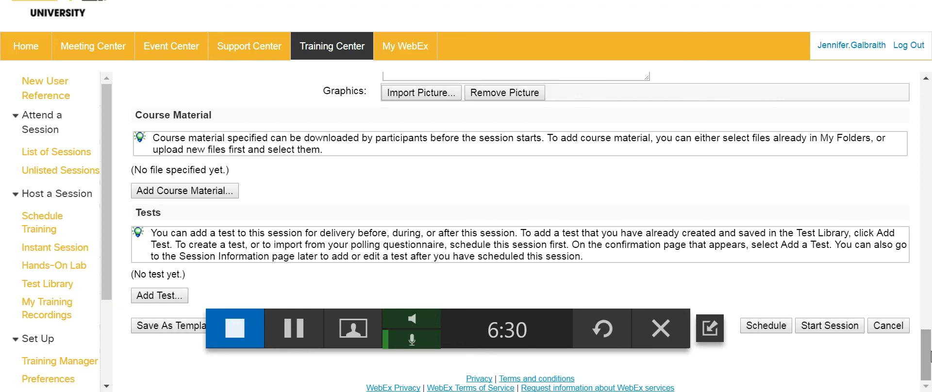